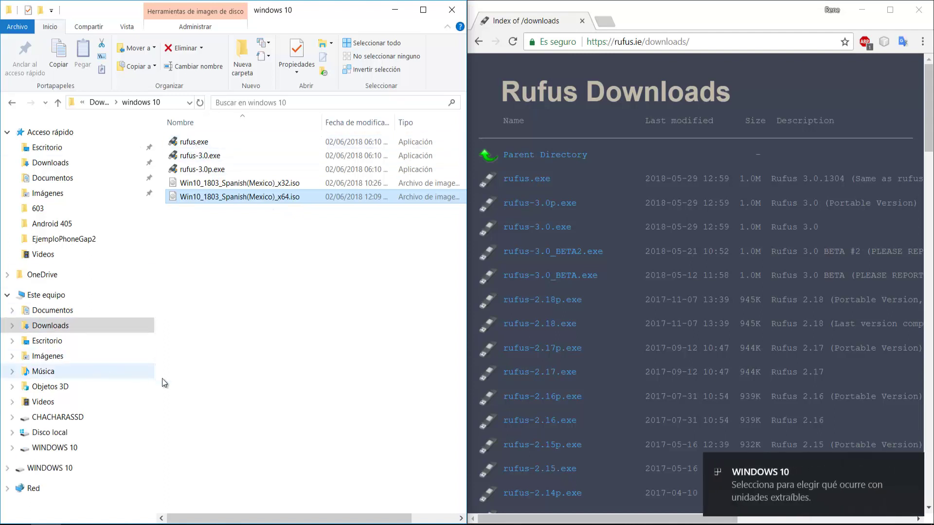
Step: Check the capacity and file system of the WINDOWS 10 USB drive in its properties
{"action": "right_click", "coordinate": [90, 448]}
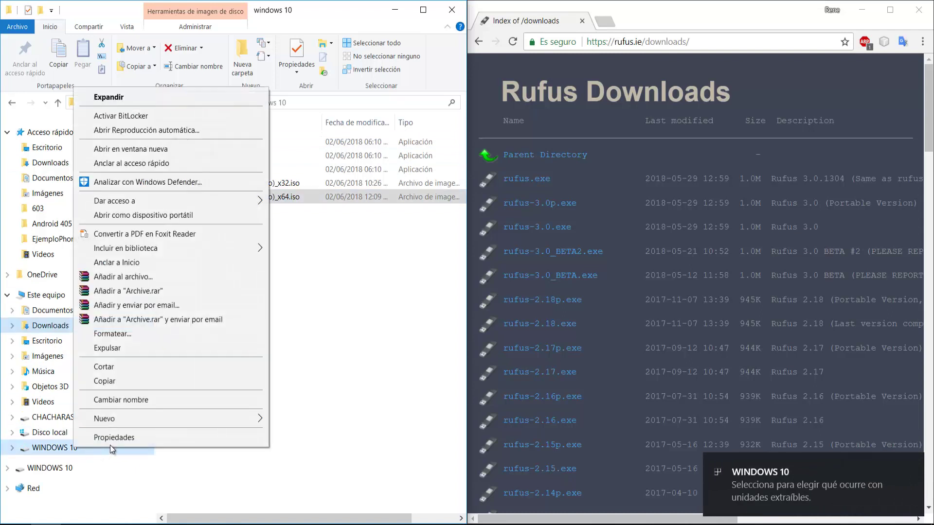
{"action": "left_click", "coordinate": [126, 437]}
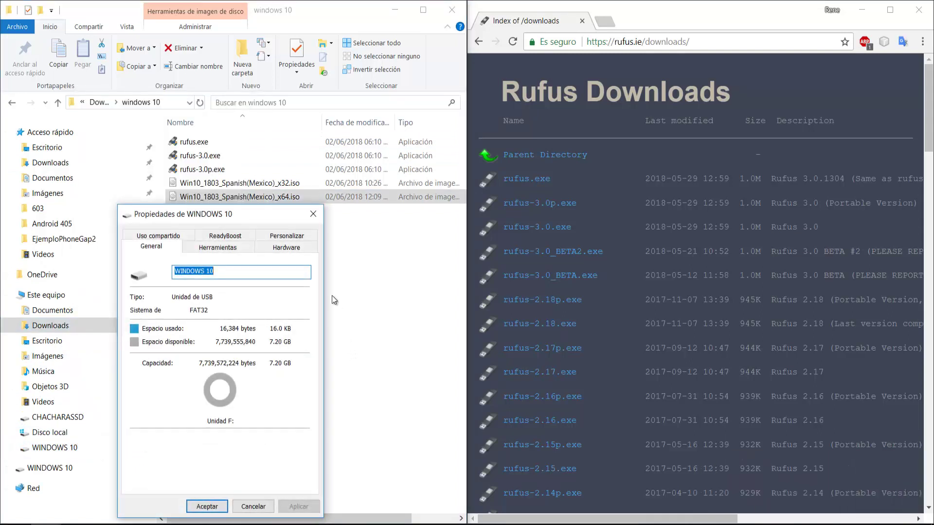
{"action": "left_click", "coordinate": [313, 214]}
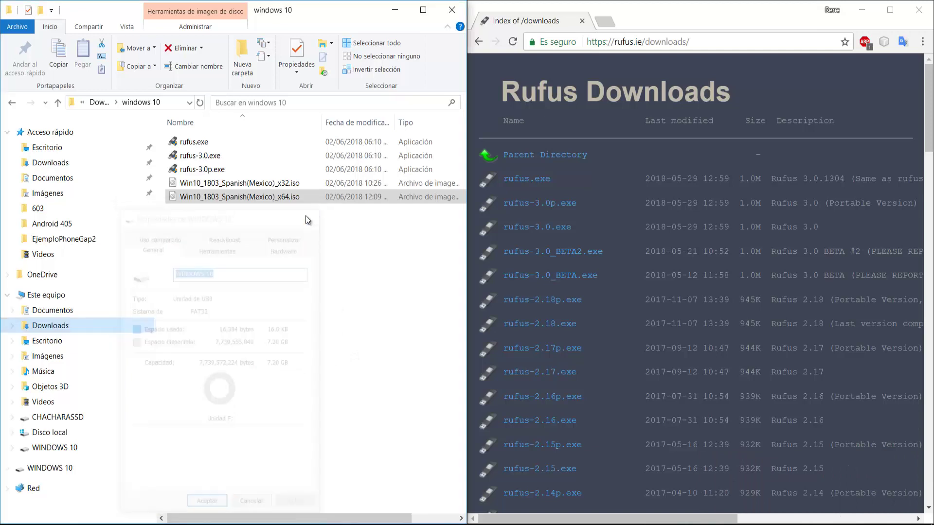
Step: Launch rufus.exe, clear the browser out of the way, and choose Win10_1803_Spanish(Mexico)_x64.iso as the boot image
{"action": "double_click", "coordinate": [197, 142]}
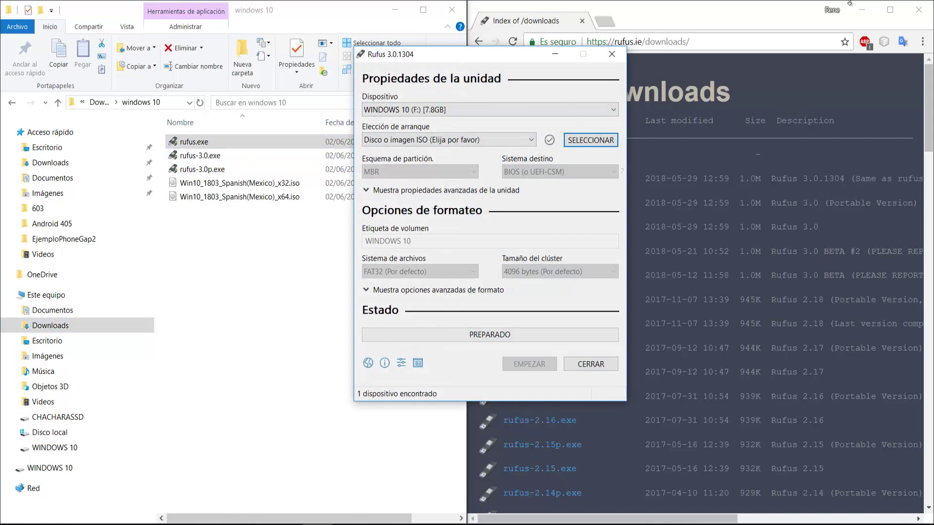
{"action": "left_click", "coordinate": [861, 10]}
{"action": "left_click_drag", "start_coordinate": [485, 53], "coordinate": [637, 73]}
{"action": "left_click", "coordinate": [737, 159]}
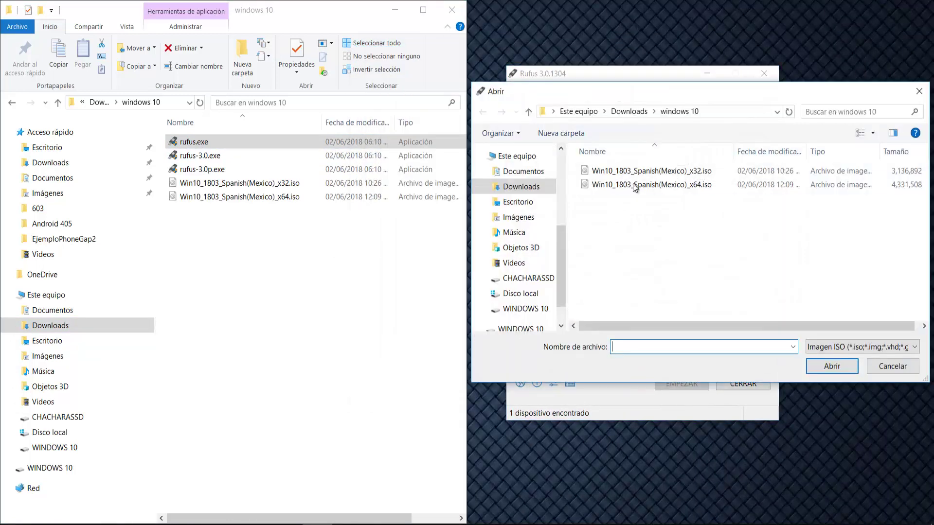
{"action": "double_click", "coordinate": [634, 181]}
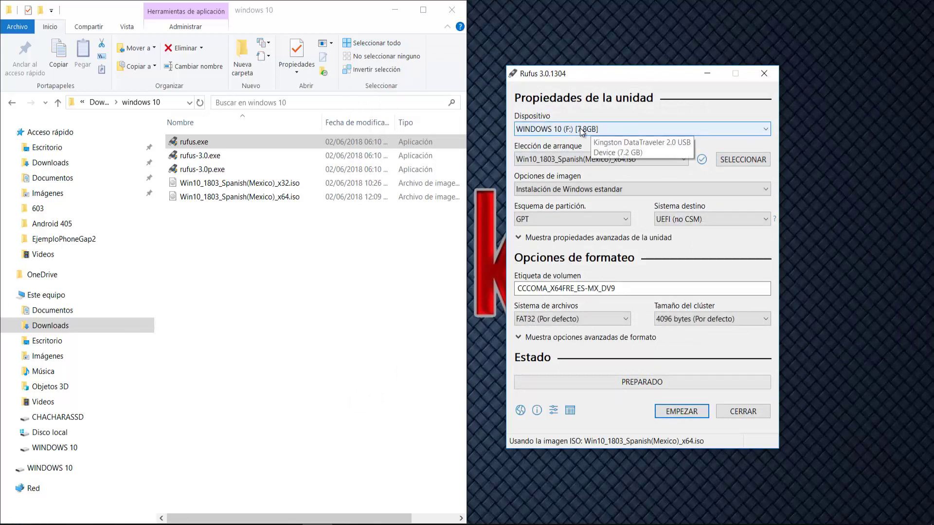
Step: Choose WINDOWS 10 (F:) as the target device and Instalación de Windows estandar as the image option
{"action": "left_click", "coordinate": [580, 129]}
{"action": "left_click", "coordinate": [583, 141]}
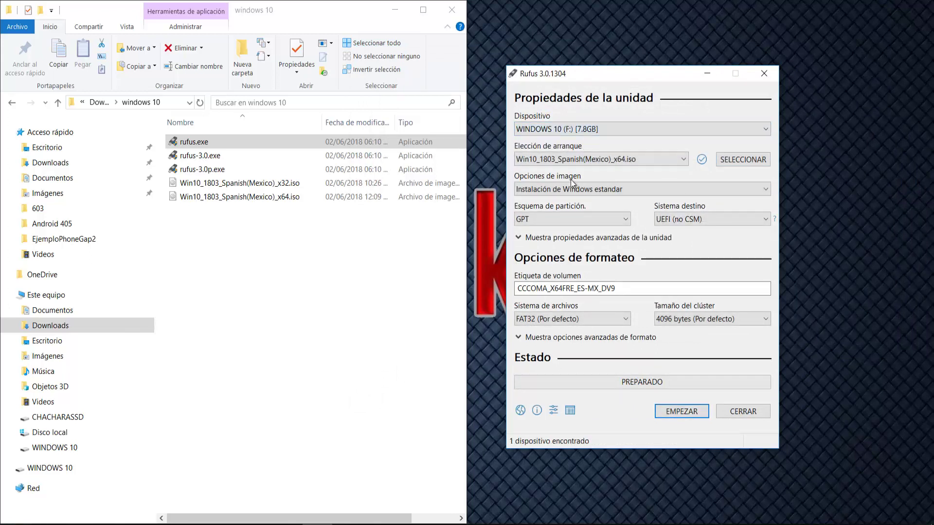
{"action": "left_click", "coordinate": [550, 191]}
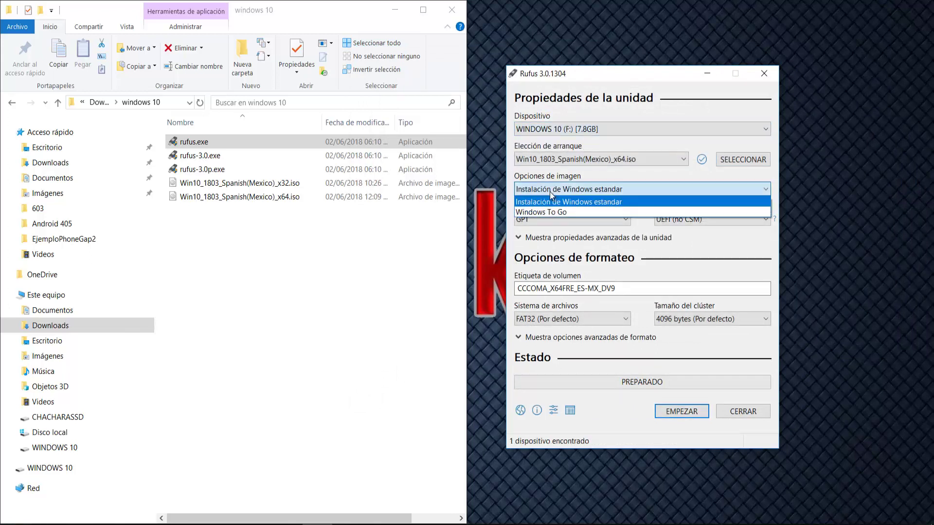
{"action": "left_click", "coordinate": [574, 203]}
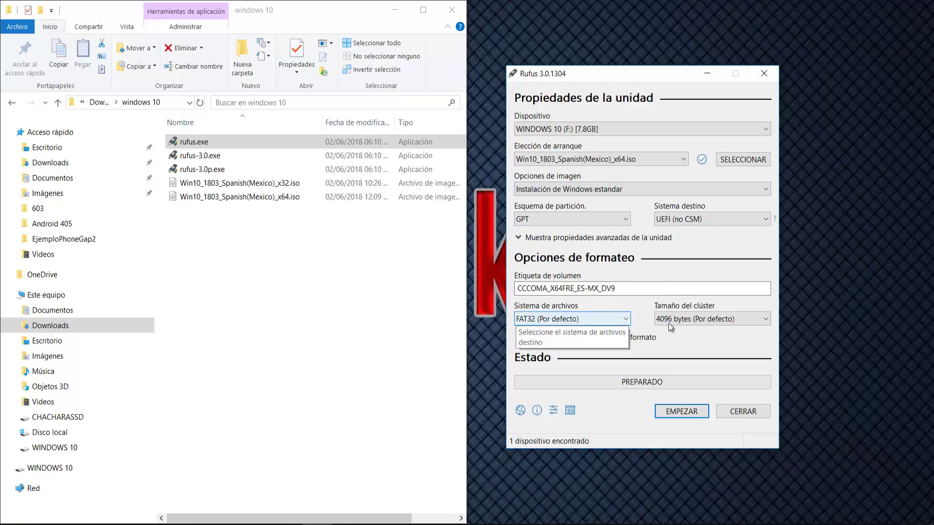
Step: Try the MBR partition scheme and check which file systems it offers
{"action": "left_click", "coordinate": [598, 222]}
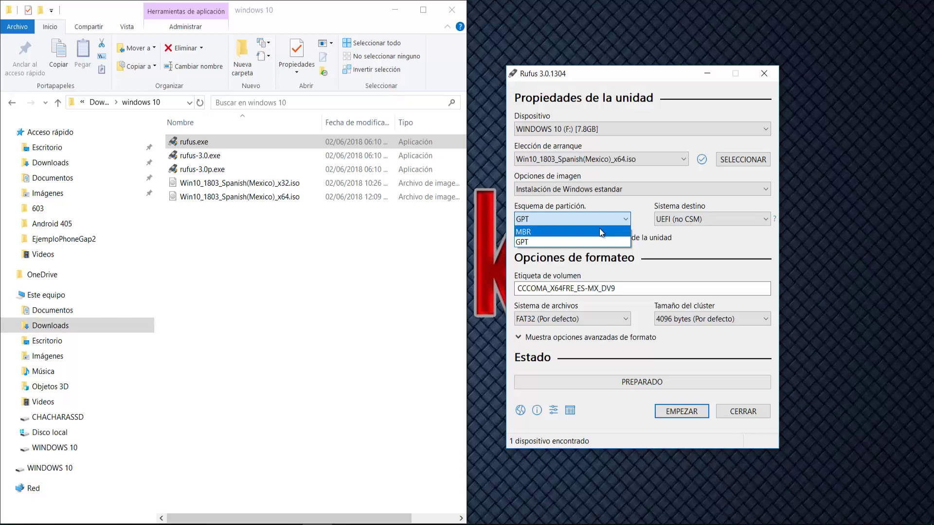
{"action": "left_click", "coordinate": [581, 231]}
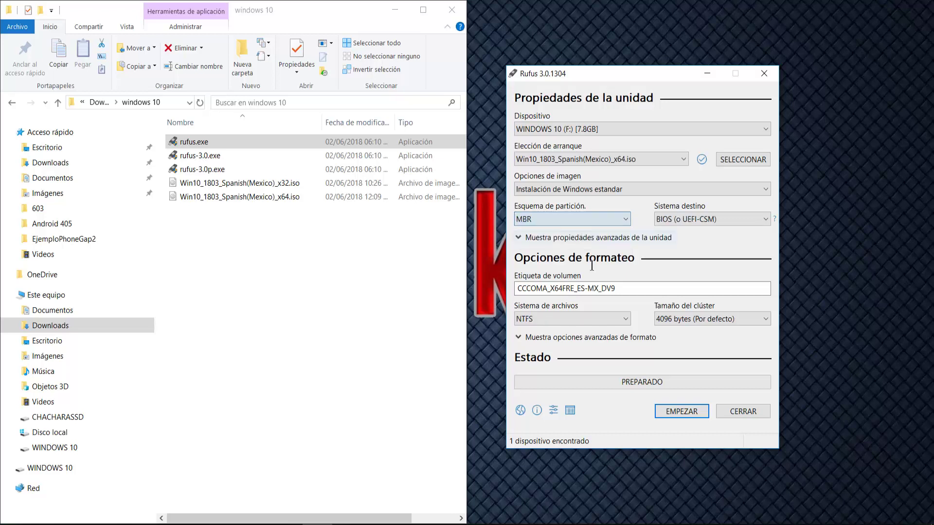
{"action": "left_click", "coordinate": [557, 317]}
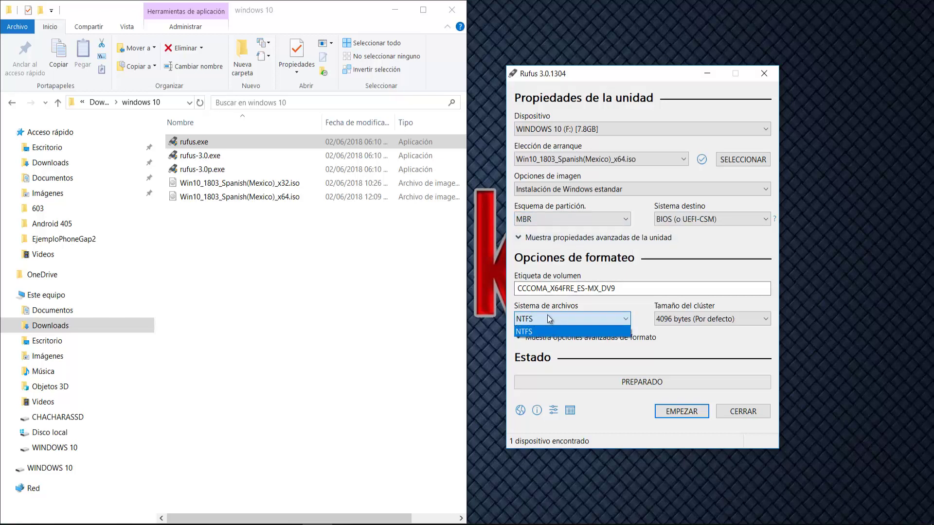
{"action": "left_click", "coordinate": [558, 319]}
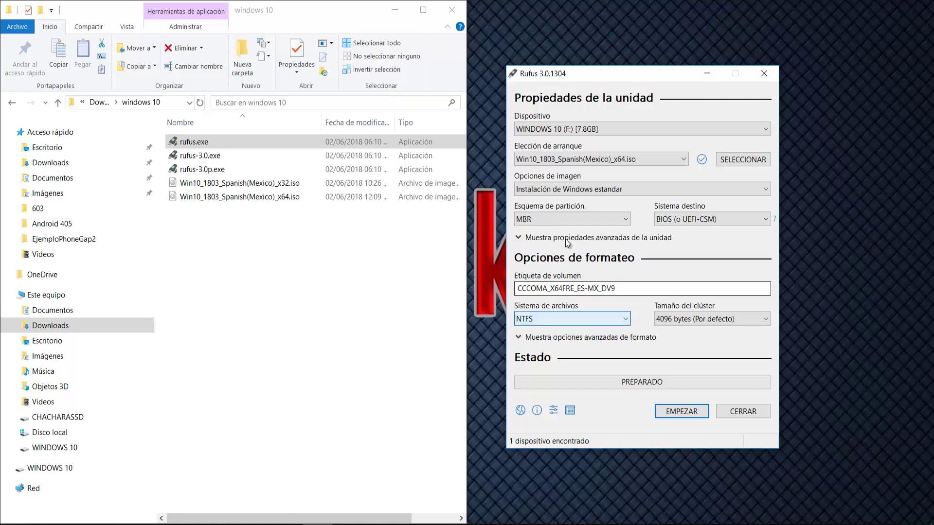
Step: Set the partition scheme to GPT and check the target system choices
{"action": "left_click", "coordinate": [569, 219]}
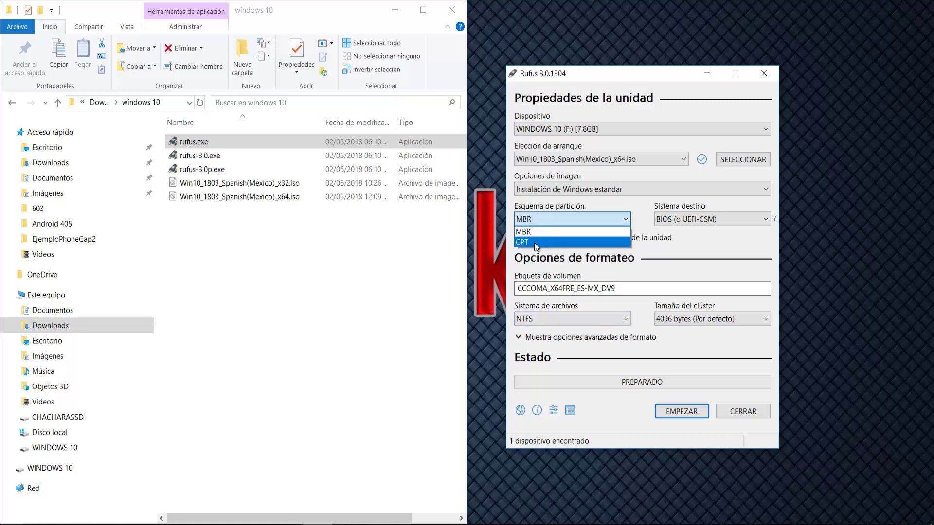
{"action": "left_click", "coordinate": [535, 243]}
{"action": "left_click", "coordinate": [714, 221]}
{"action": "left_click", "coordinate": [691, 217]}
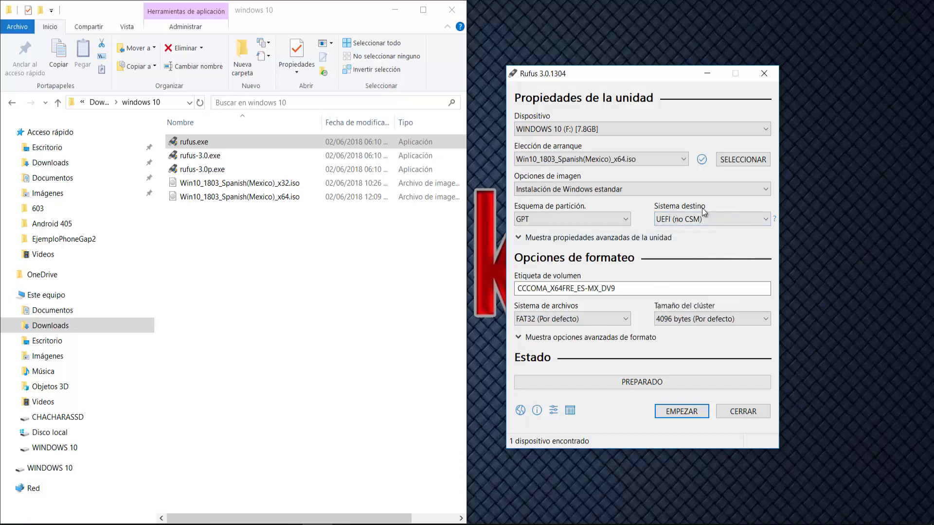
Step: Keep the suggested volume label and the GPT scheme, and start writing the ISO to the USB drive, agreeing to erase all its data
{"action": "double_click", "coordinate": [524, 290]}
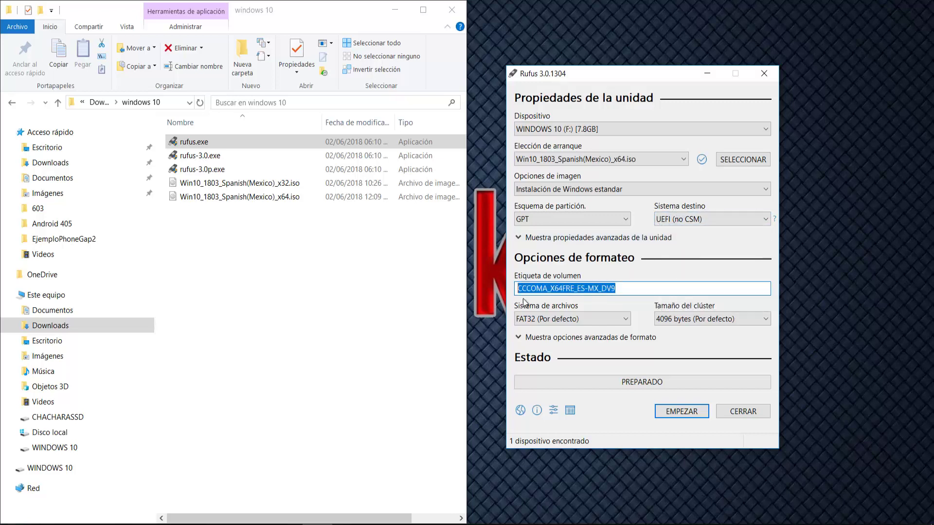
{"action": "mouse_move", "coordinate": [625, 289]}
{"action": "mouse_move", "coordinate": [687, 315]}
{"action": "left_click", "coordinate": [534, 222]}
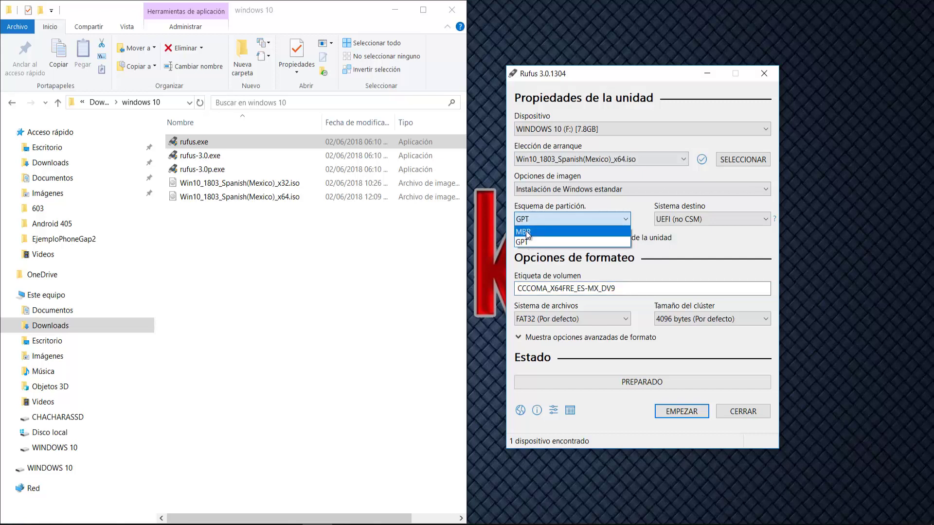
{"action": "left_click", "coordinate": [525, 242]}
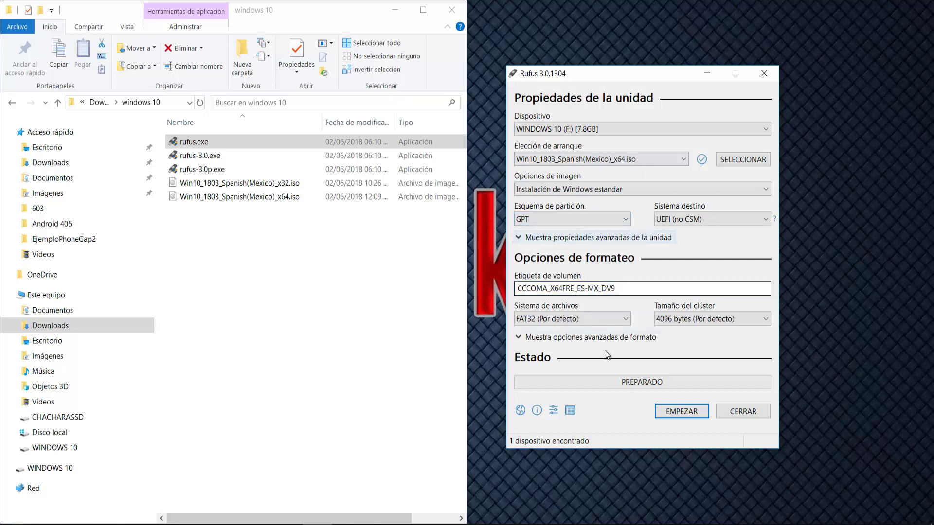
{"action": "left_click", "coordinate": [670, 410]}
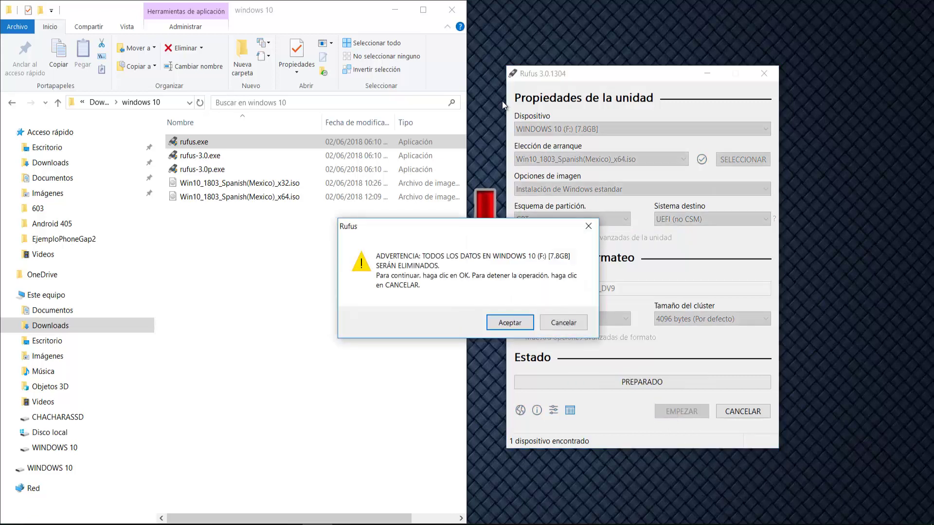
{"action": "left_click", "coordinate": [506, 321]}
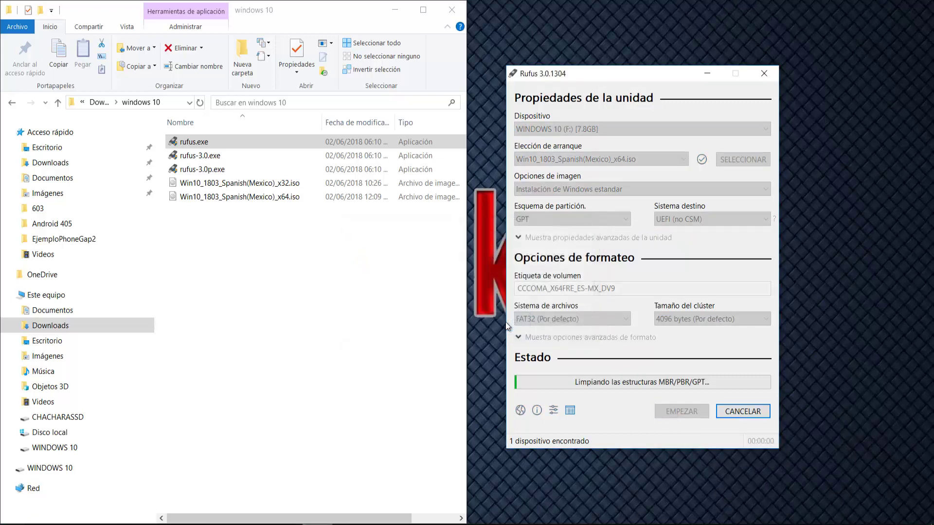
Step: Minimise the file explorer window while the drive is written, and close Rufus once the process has finished
{"action": "left_click", "coordinate": [394, 10]}
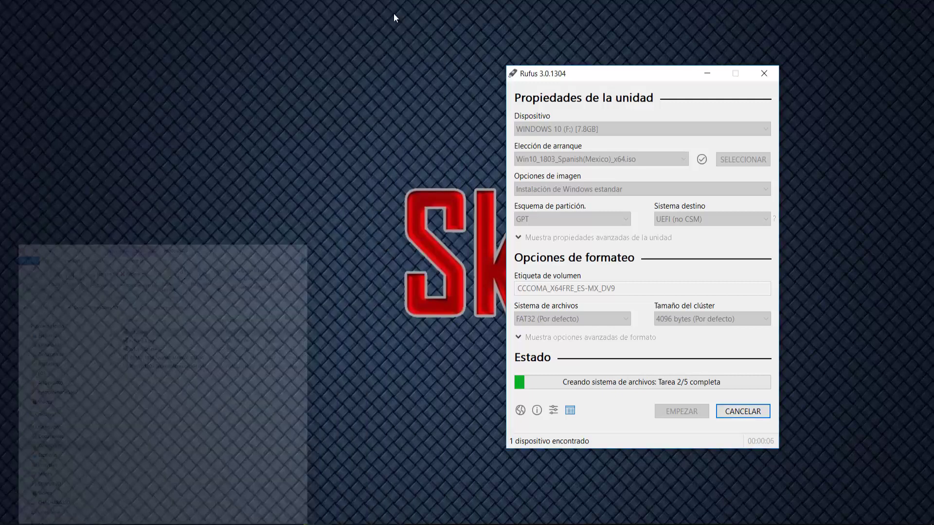
{"action": "left_click_drag", "start_coordinate": [582, 73], "coordinate": [623, 75]}
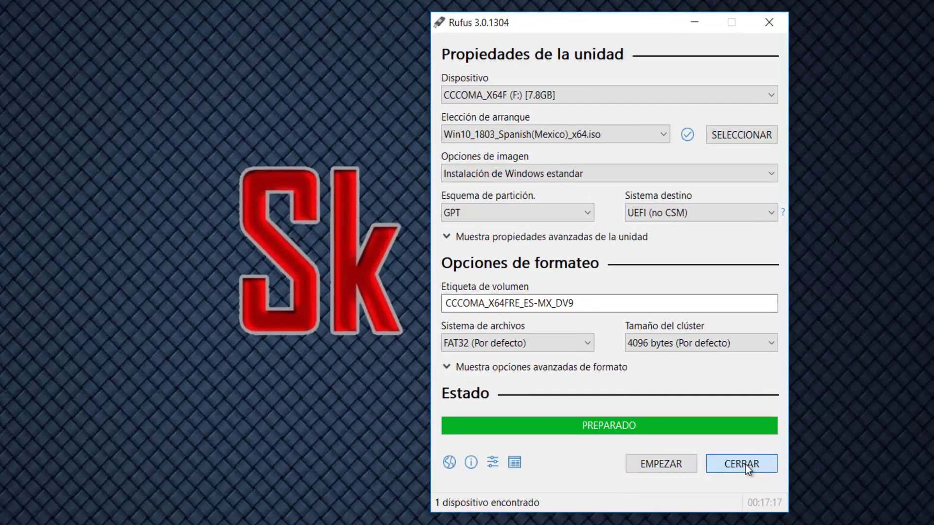
{"action": "left_click", "coordinate": [734, 472]}
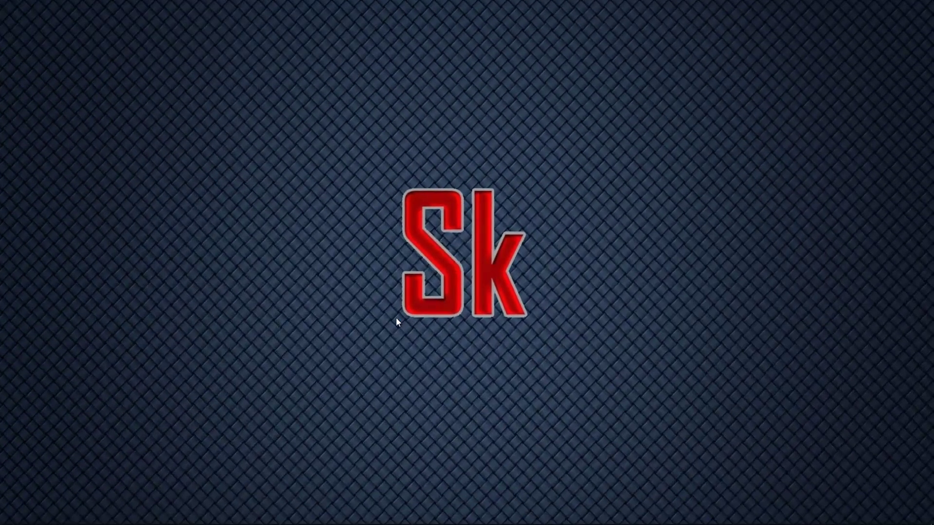
Step: Test the CCCOMA_X64F drive by running its setup.exe, and exit the Windows 10 installer without installing
{"action": "key", "text": "super+e"}
{"action": "scroll", "coordinate": [280, 294], "scroll_direction": "down", "scroll_amount": 3}
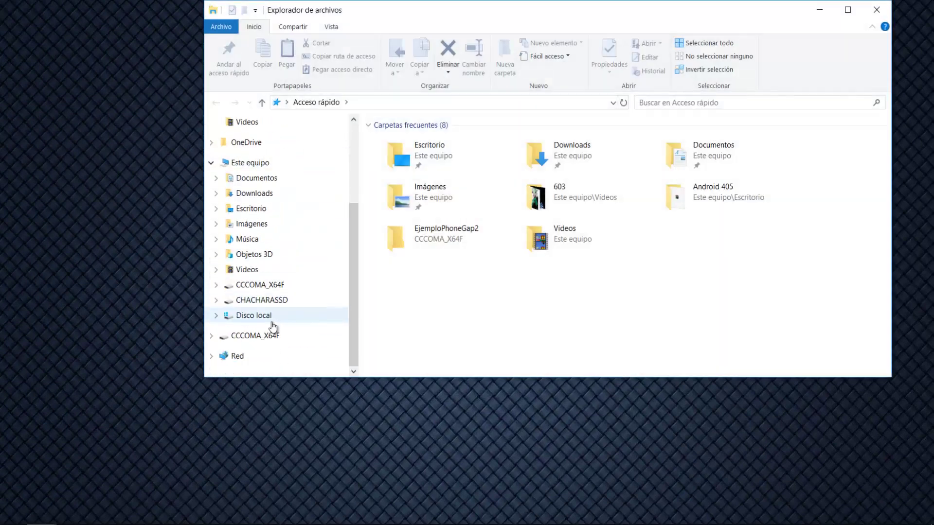
{"action": "left_click", "coordinate": [276, 285]}
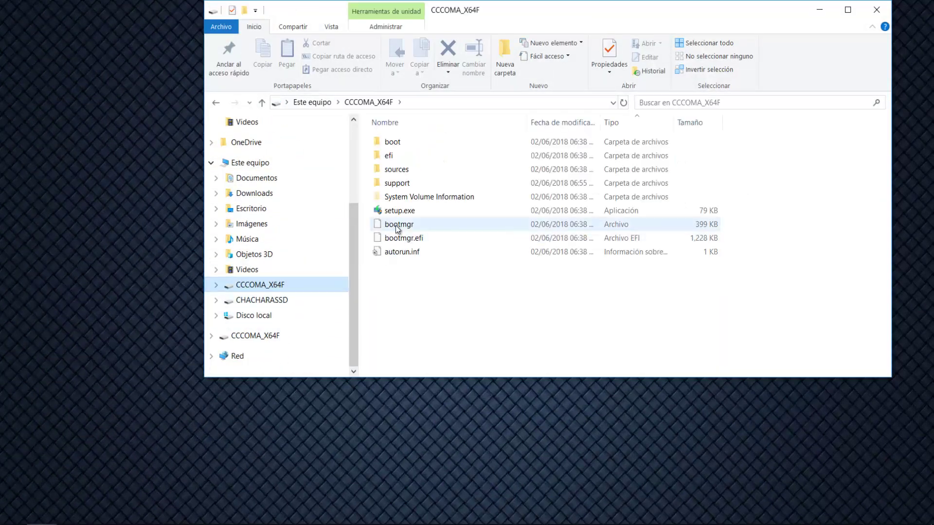
{"action": "double_click", "coordinate": [406, 210]}
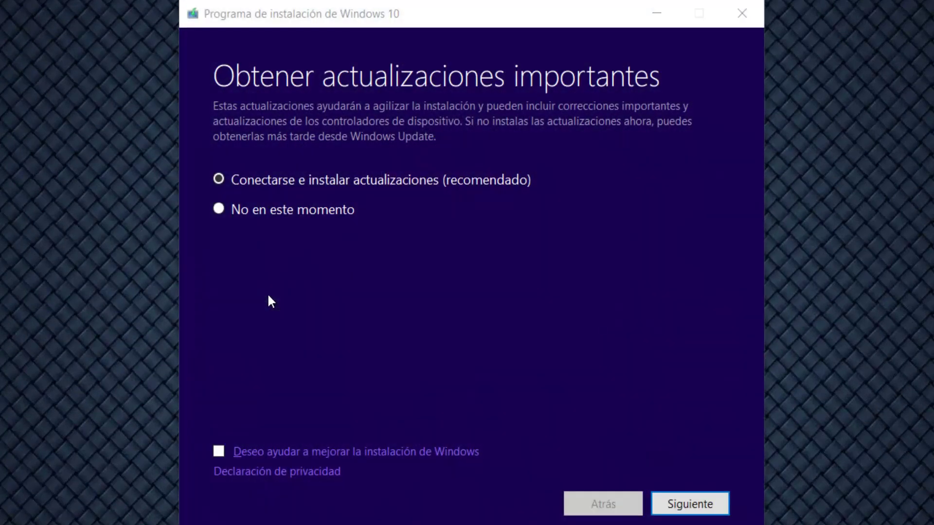
{"action": "left_click", "coordinate": [745, 19]}
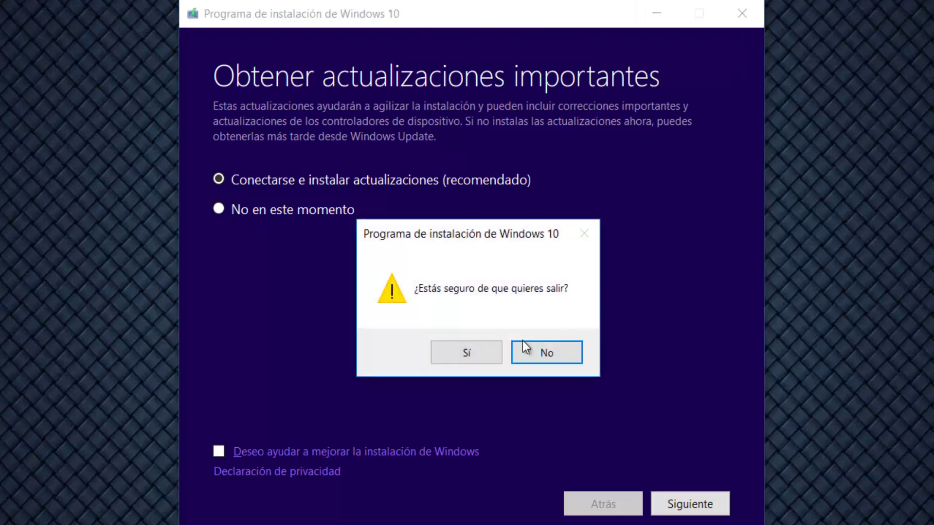
{"action": "left_click", "coordinate": [475, 352]}
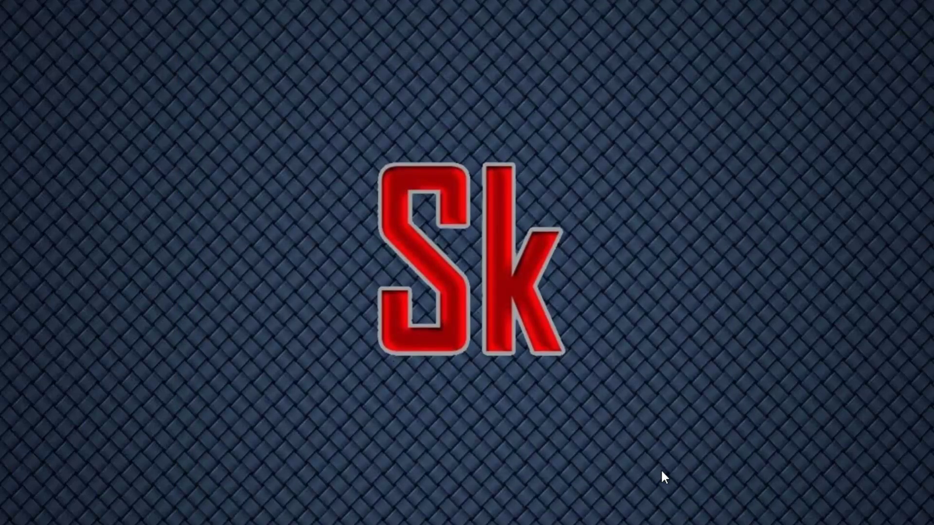